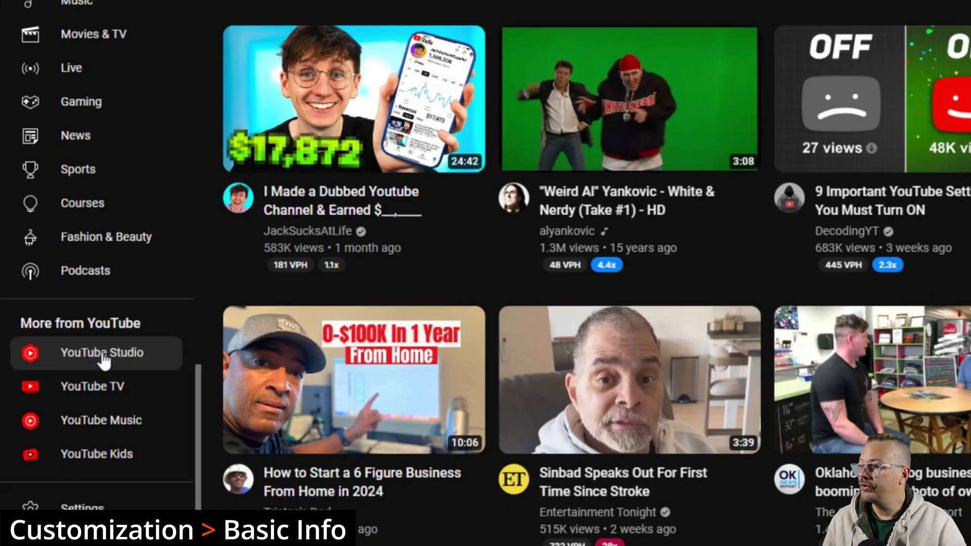
- Go to YouTube Studio's Customization page on the Basic info tab to view the channel's name, handle and description
click(102, 354)
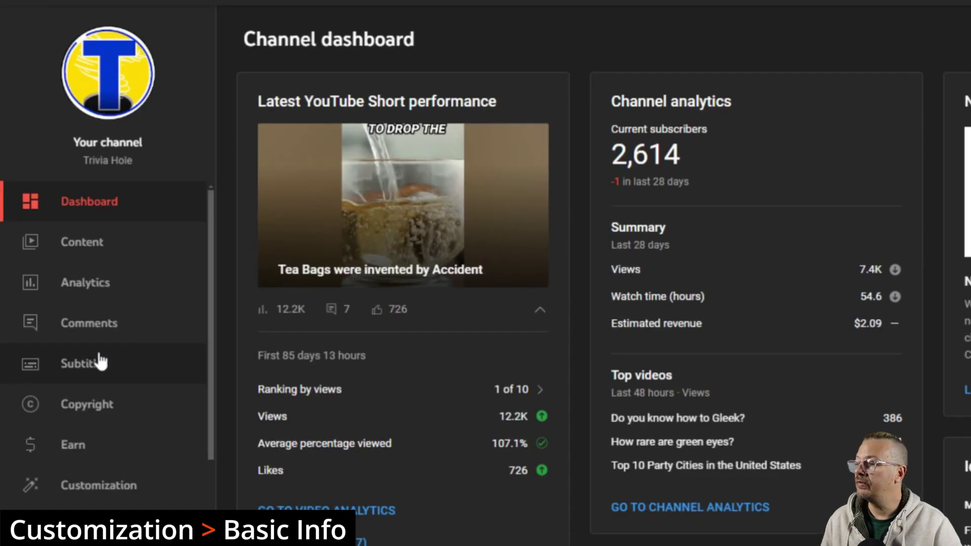
click(91, 488)
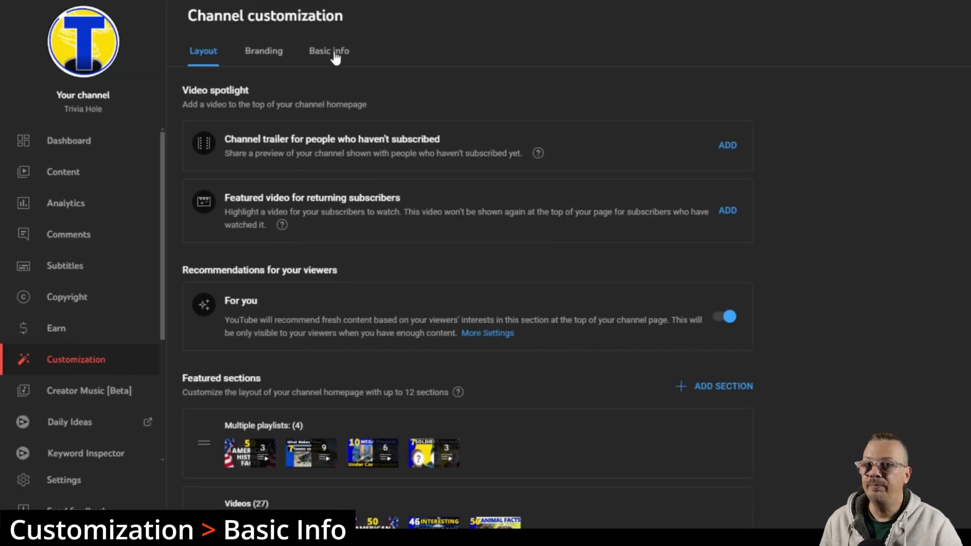
click(335, 55)
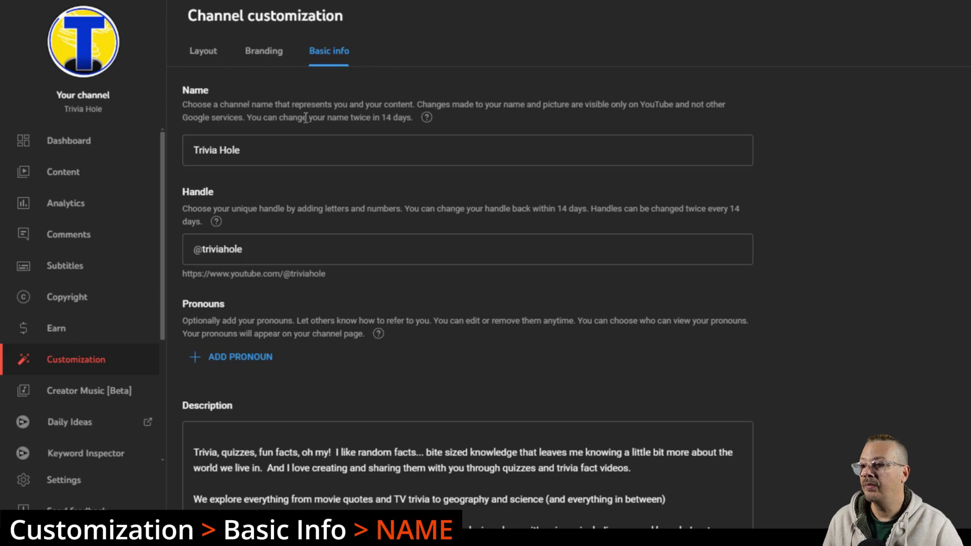
scroll(356, 119, down, 2)
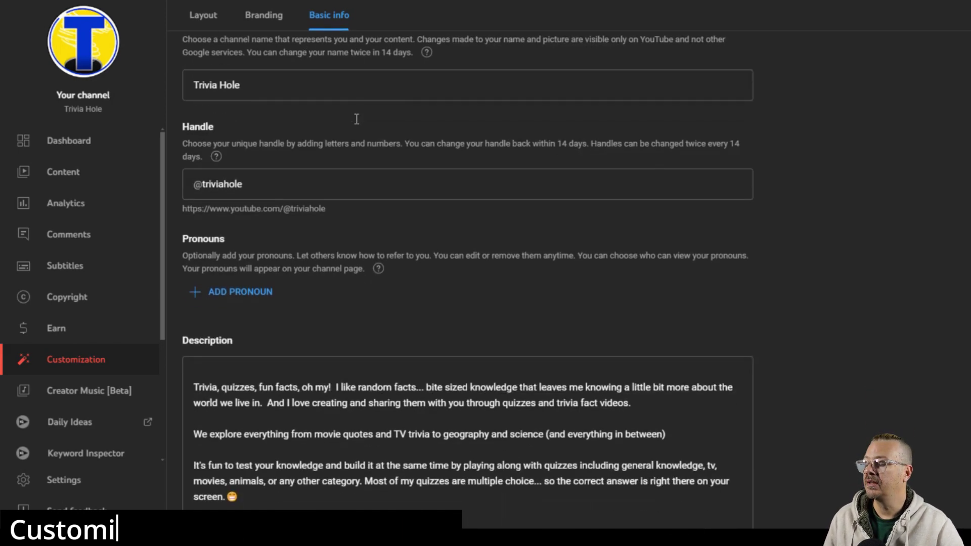
scroll(336, 191, up, 1)
scroll(304, 186, up, 1)
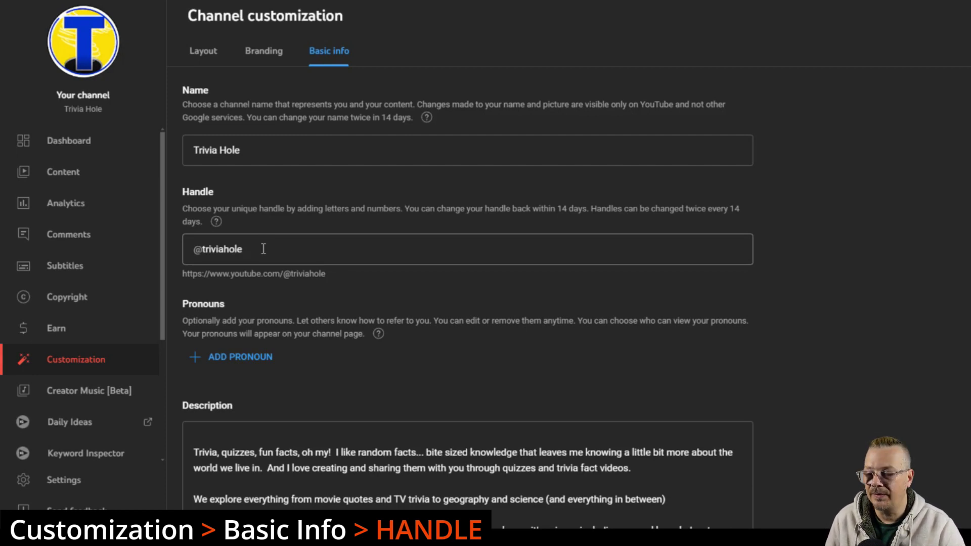
scroll(296, 249, down, 4)
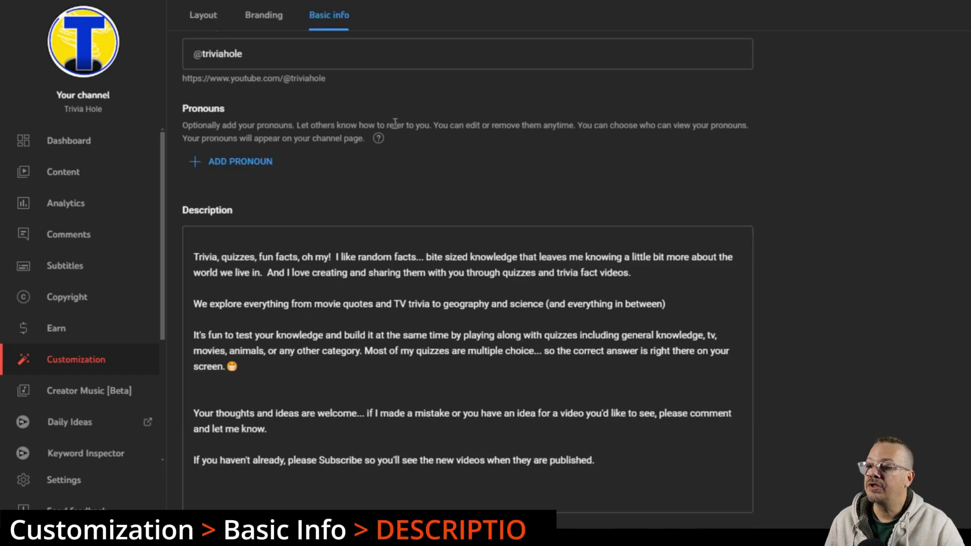
scroll(882, 183, down, 3)
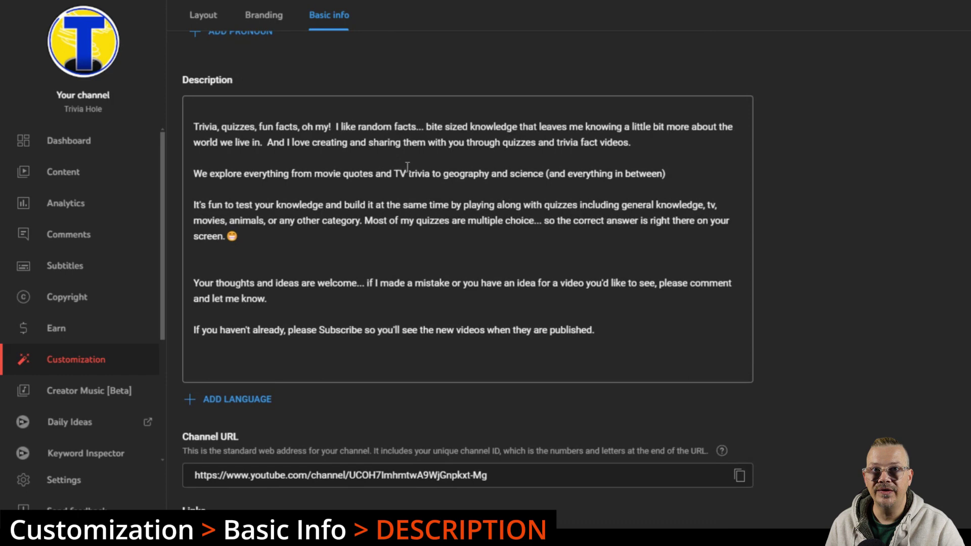
scroll(401, 188, up, 1)
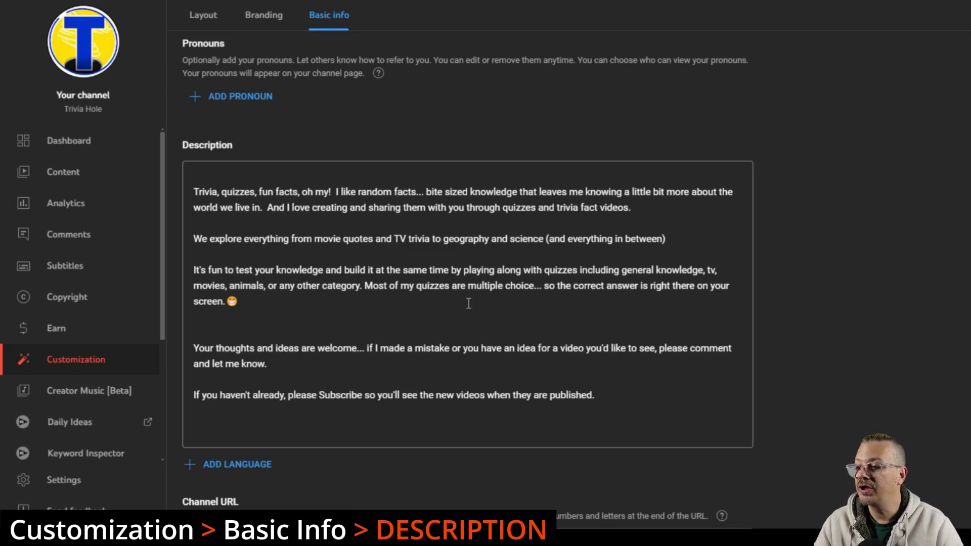
- Replace the old description with the pasted 'Welcome to Trivia Hole' paragraph, 495 characters, with no trailing blank line
click(605, 399)
drag(472, 405, 183, 233)
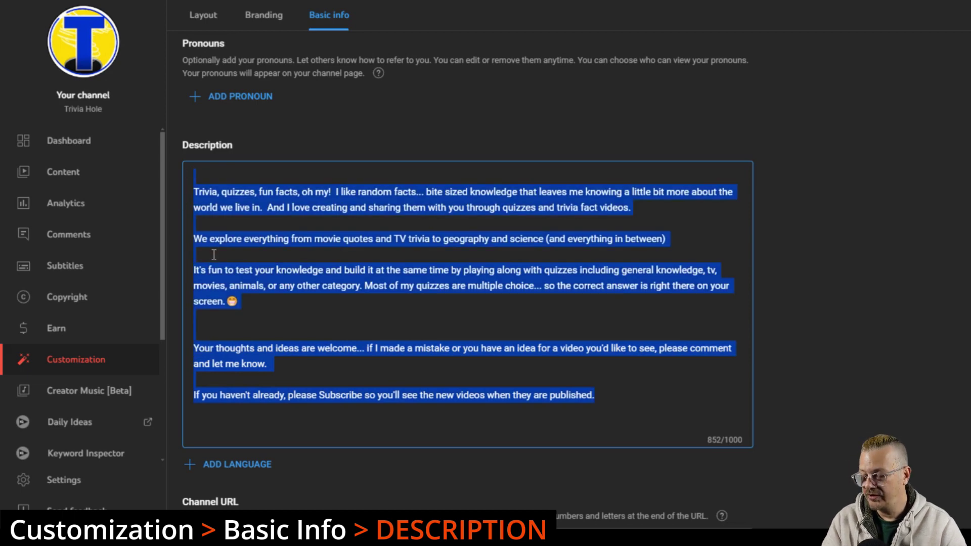
text(Welcome to Trivia Hole, where we journey through the extraordinary, the bizarre, and the fascinating corners of history and the world around us. Dive deep with us as we uncover the captivating backstories of inventions, explore quirky towns, delve into noteworthy events, and reveal the intriguing tales behind the world's most interesting people, places, and things. From top 10 lists to quirky facts and everything in between, join us on a discovery-filled adventure where trivia comes alive!)
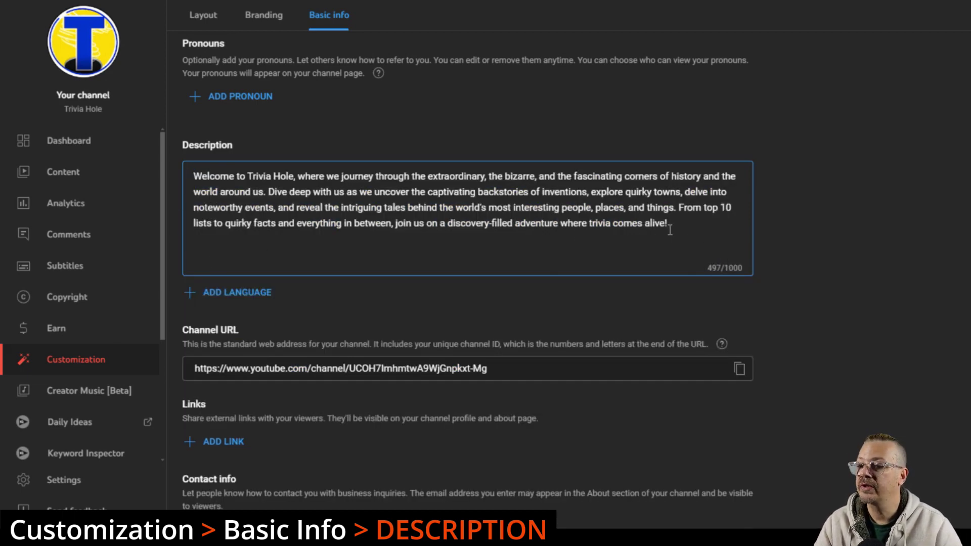
key(BackSpace)
key(BackSpace)
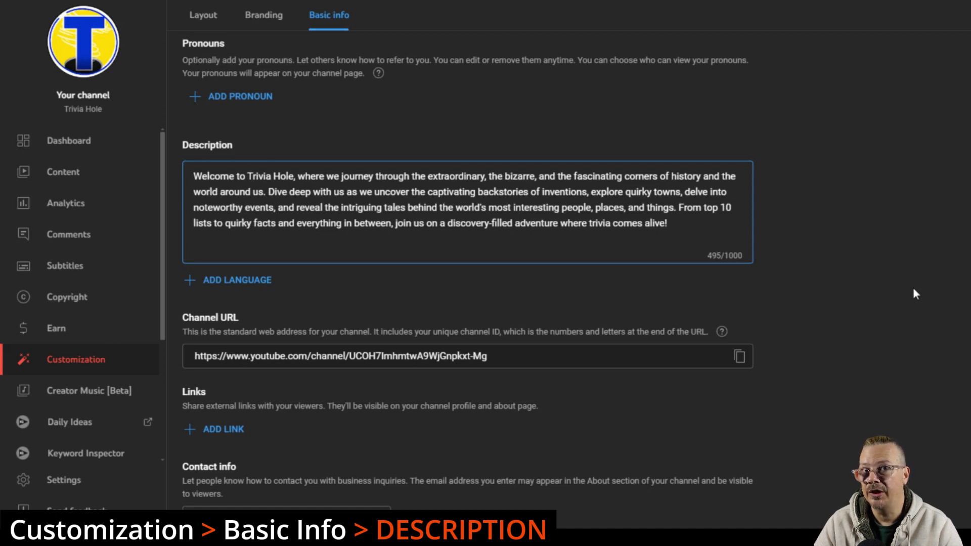
scroll(913, 291, down, 1)
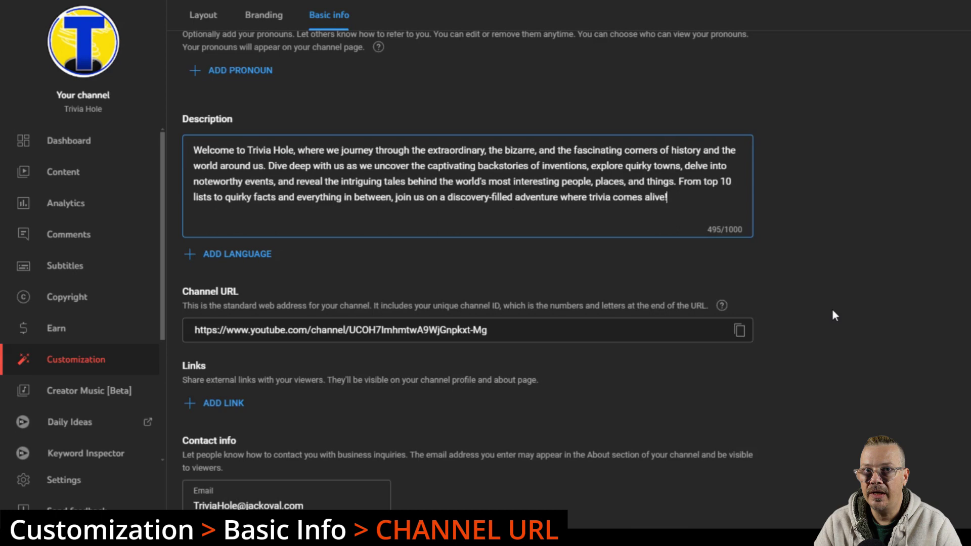
scroll(612, 329, up, 5)
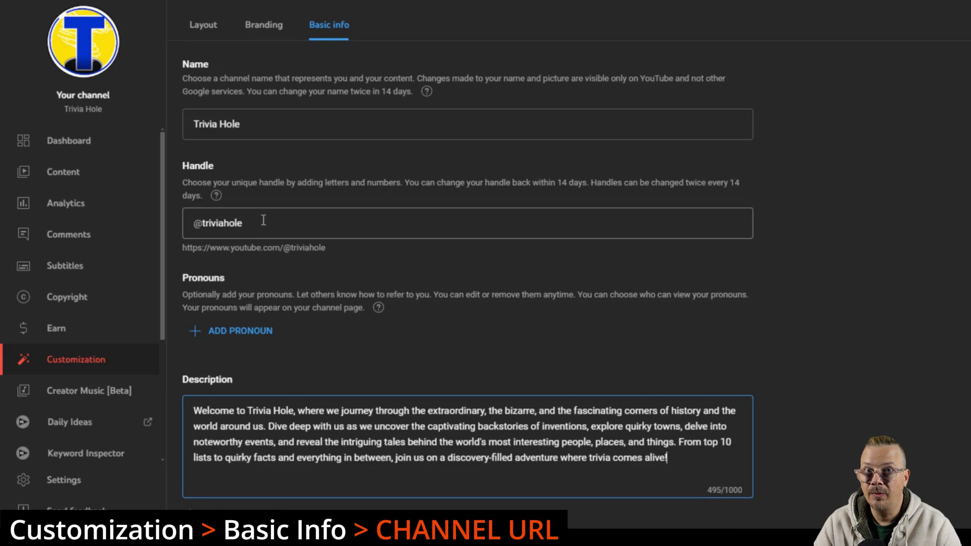
scroll(263, 220, down, 5)
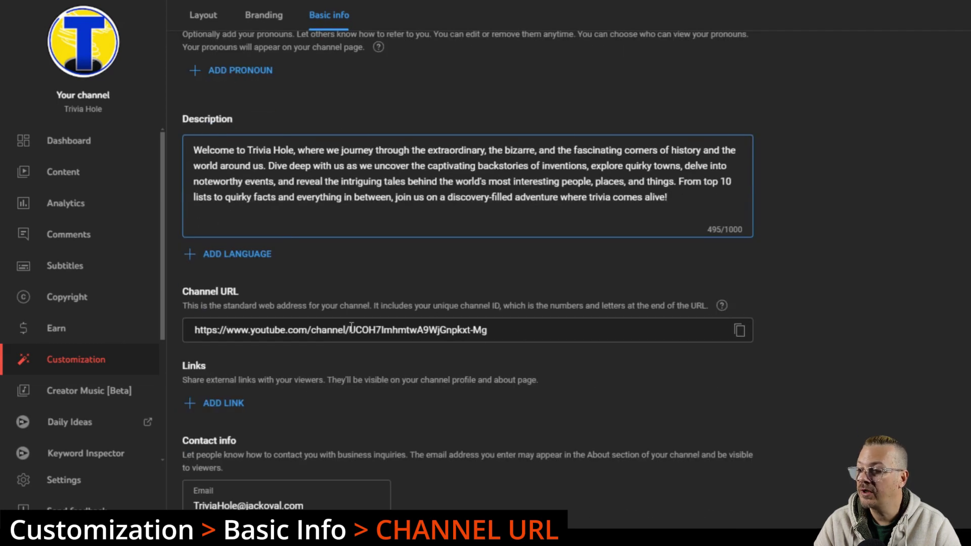
scroll(519, 329, up, 1)
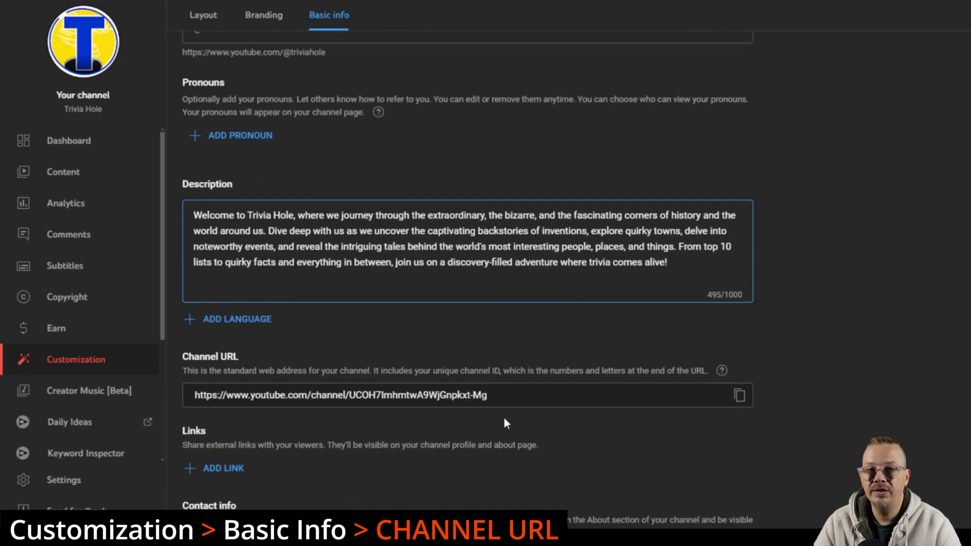
scroll(504, 416, up, 2)
scroll(504, 416, down, 2)
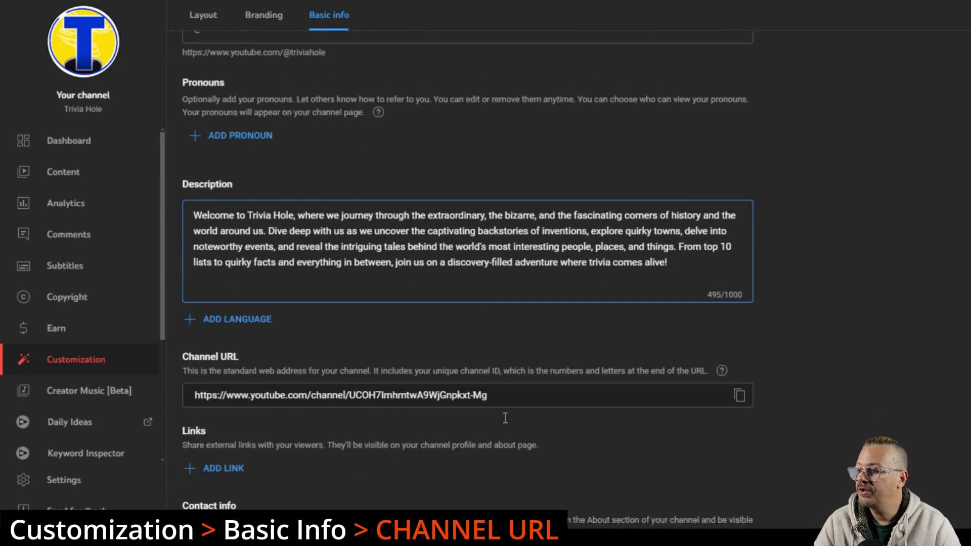
scroll(503, 423, up, 2)
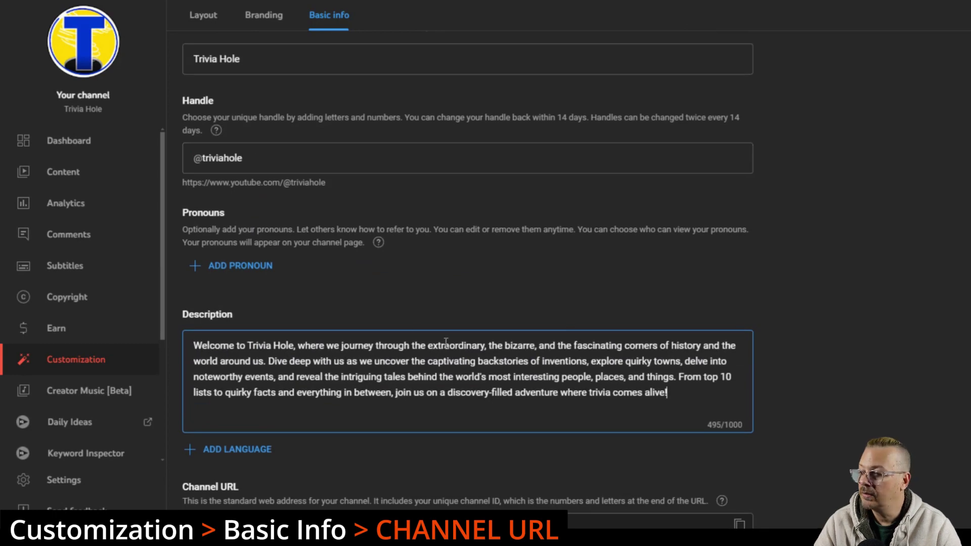
scroll(371, 480, down, 1)
scroll(372, 480, down, 2)
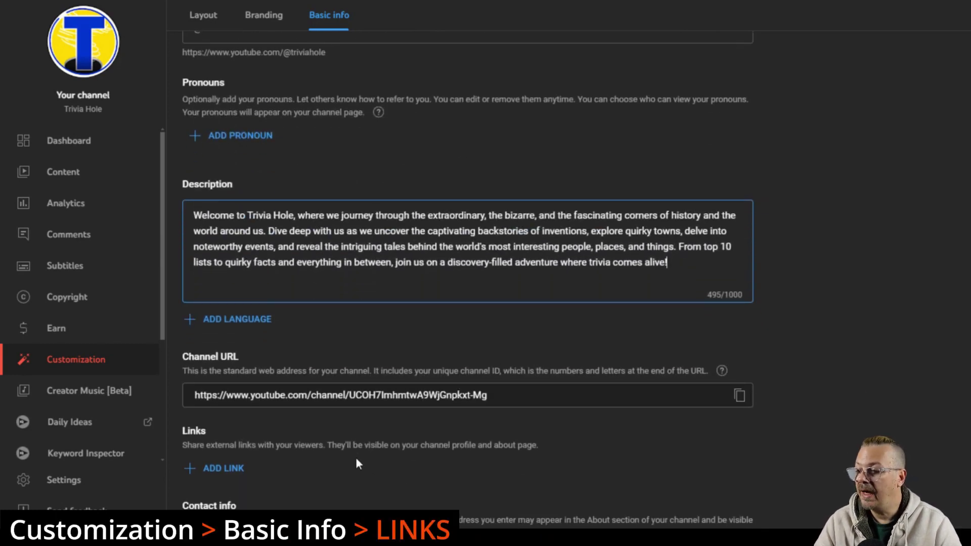
click(221, 469)
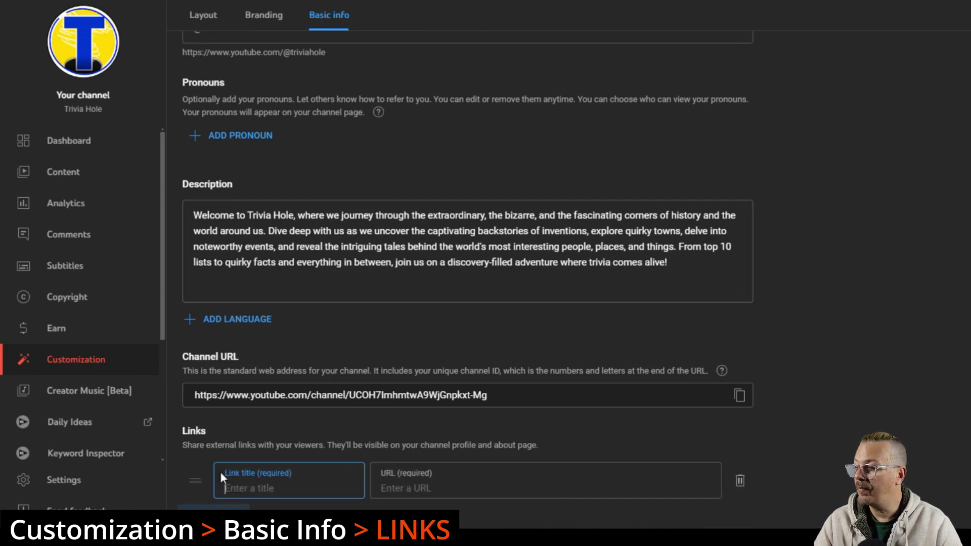
scroll(581, 372, down, 2)
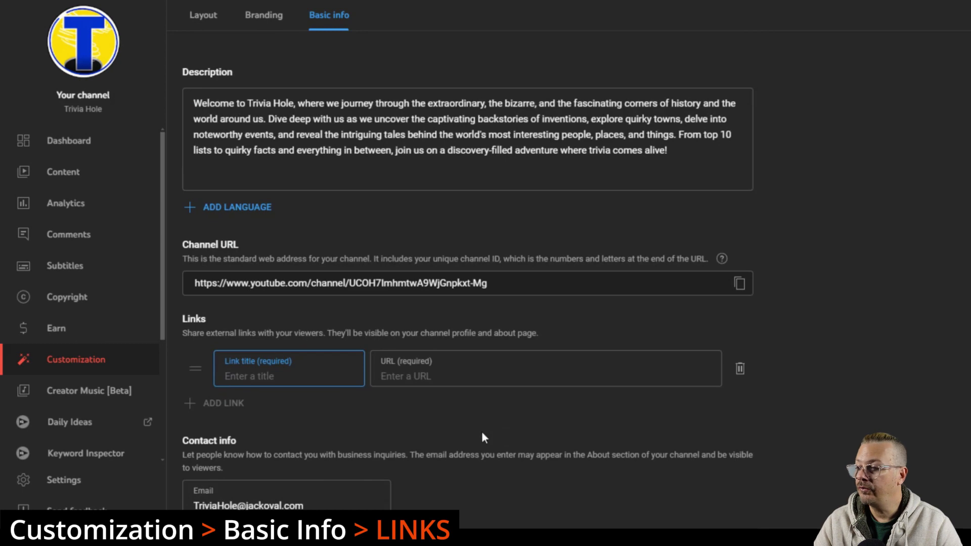
scroll(481, 434, up, 1)
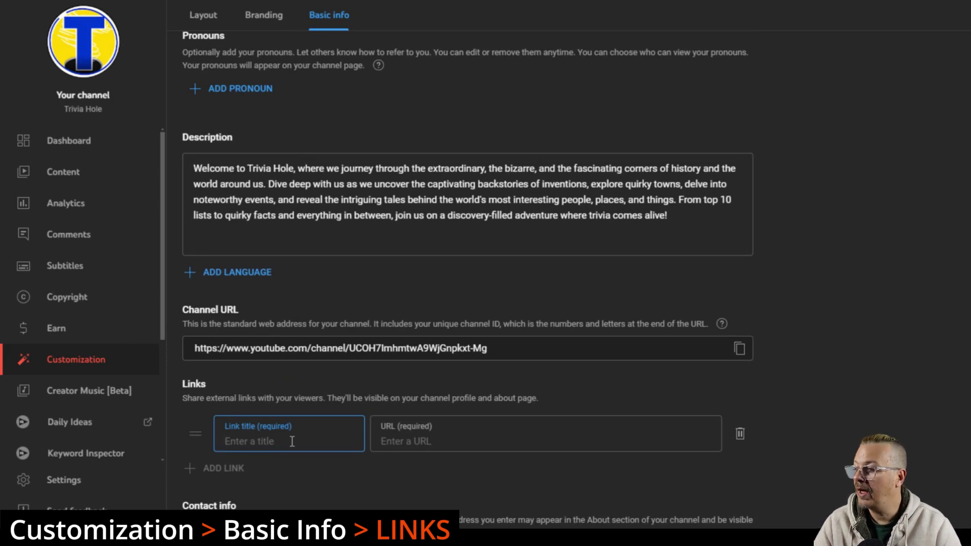
click(546, 443)
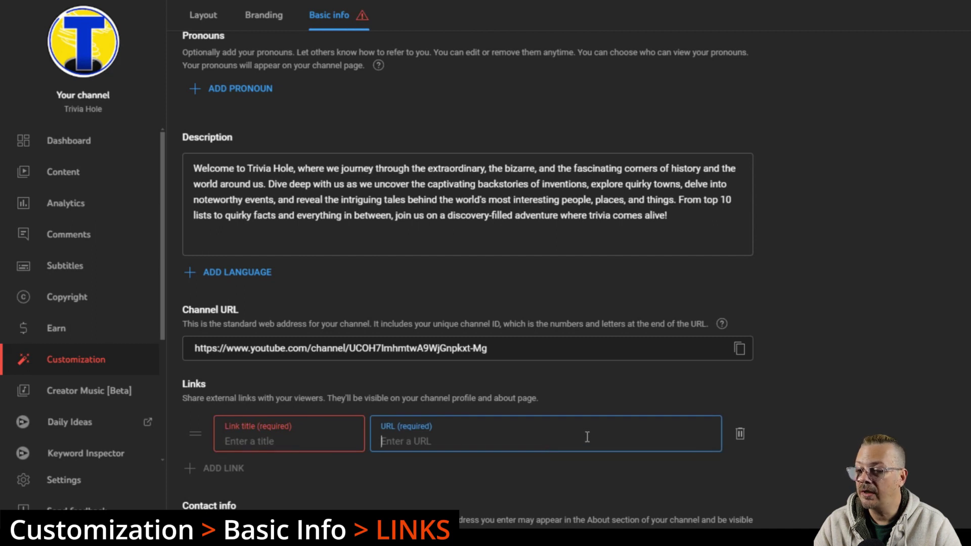
click(247, 468)
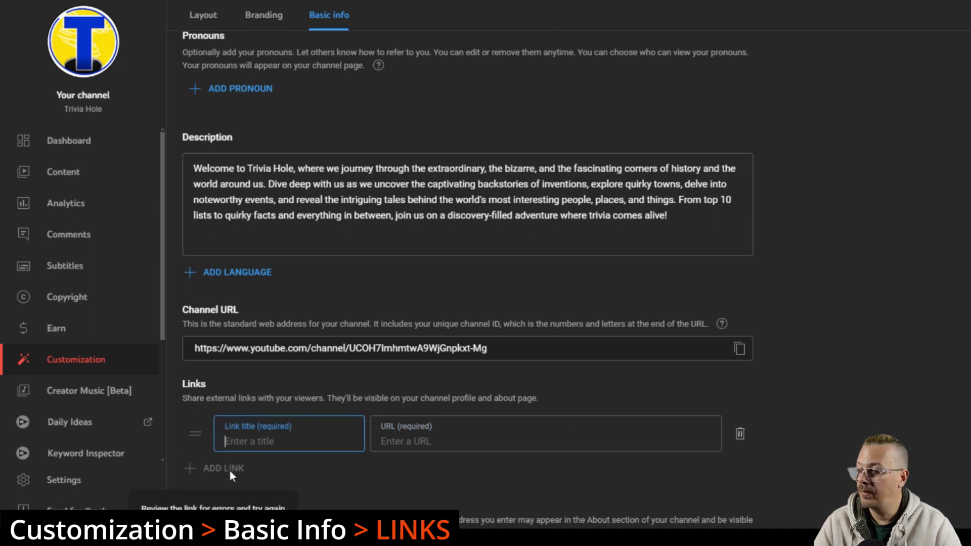
click(740, 433)
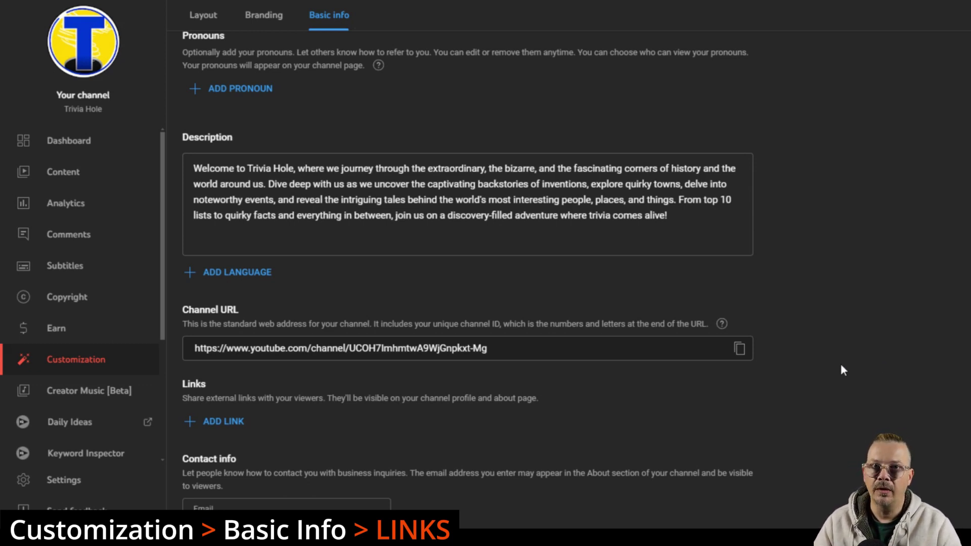
scroll(842, 370, up, 1)
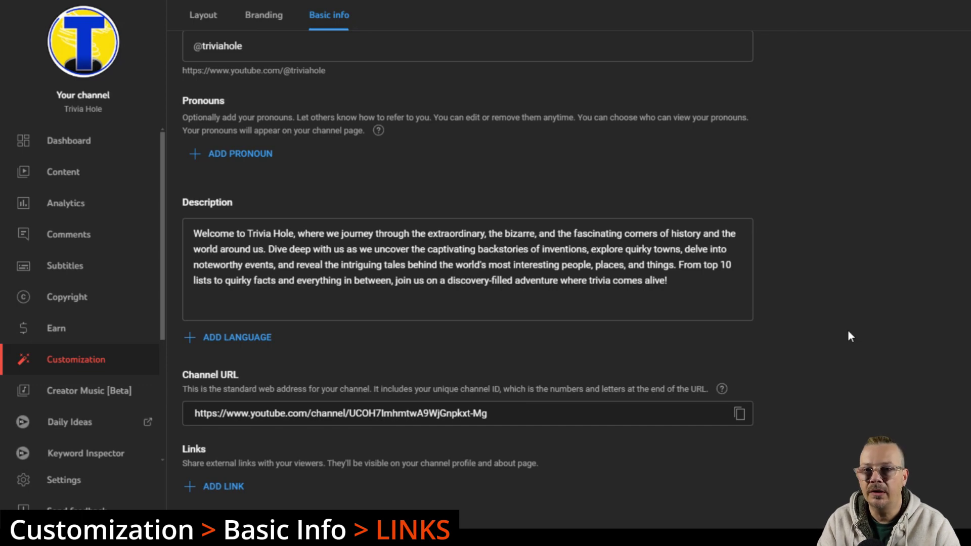
scroll(848, 330, up, 4)
scroll(847, 330, down, 6)
scroll(910, 327, up, 1)
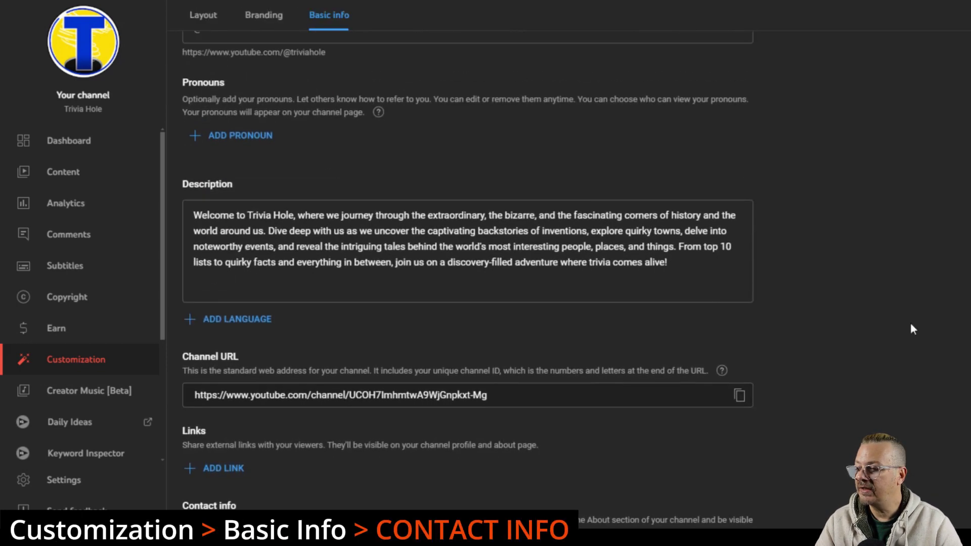
scroll(905, 339, down, 1)
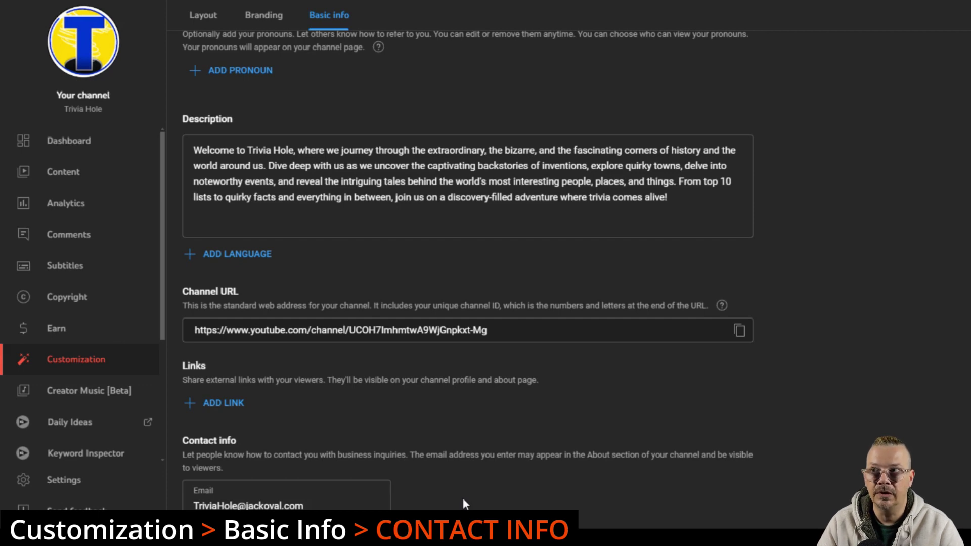
scroll(462, 497, up, 1)
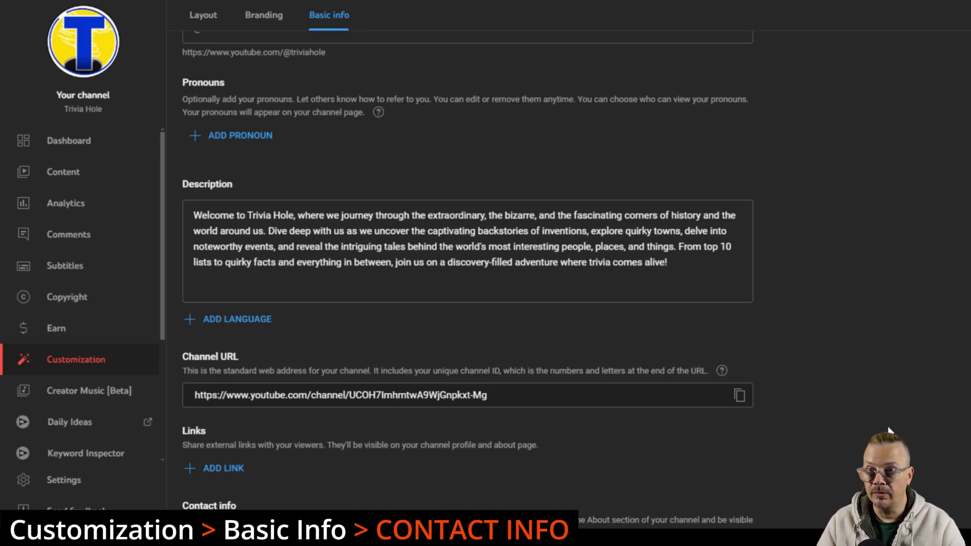
- Scroll back to the top of the Studio page
scroll(890, 431, up, 5)
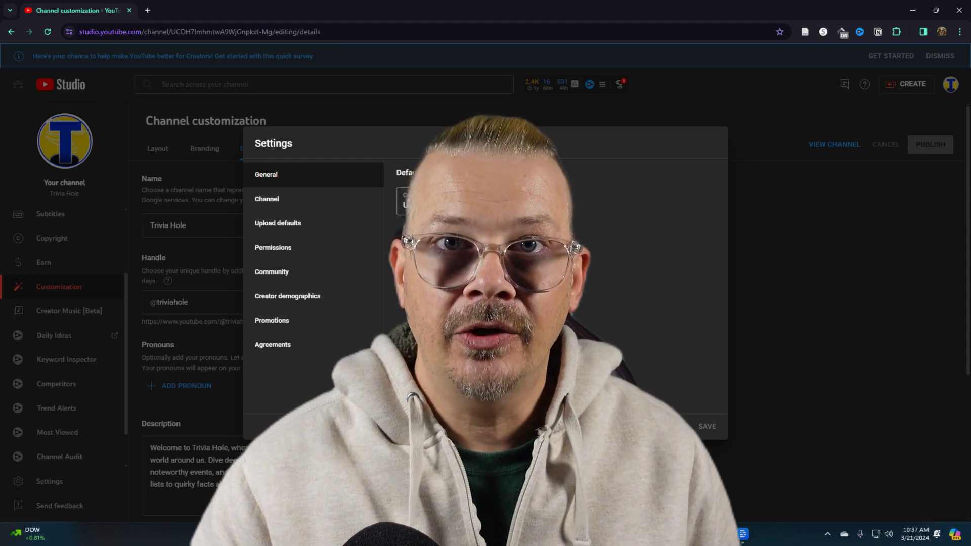
click(405, 201)
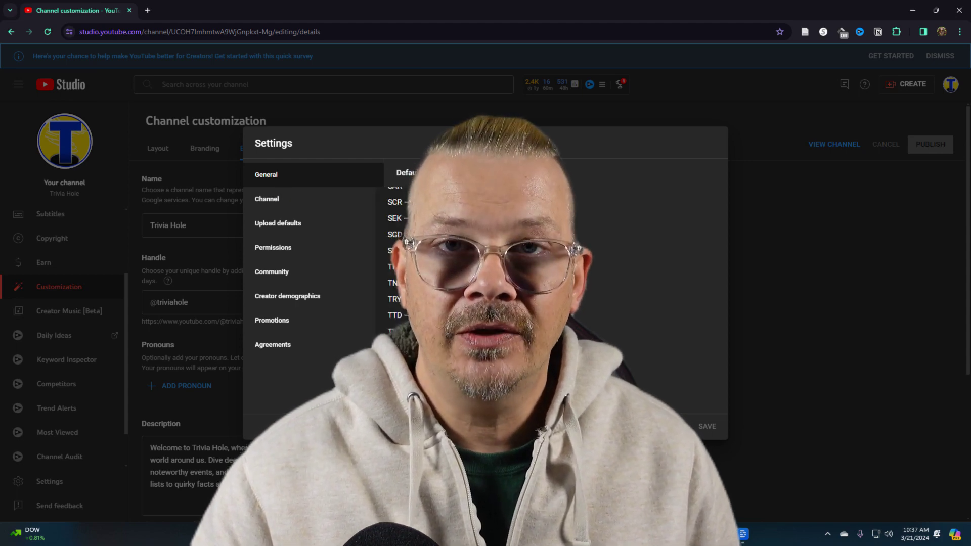